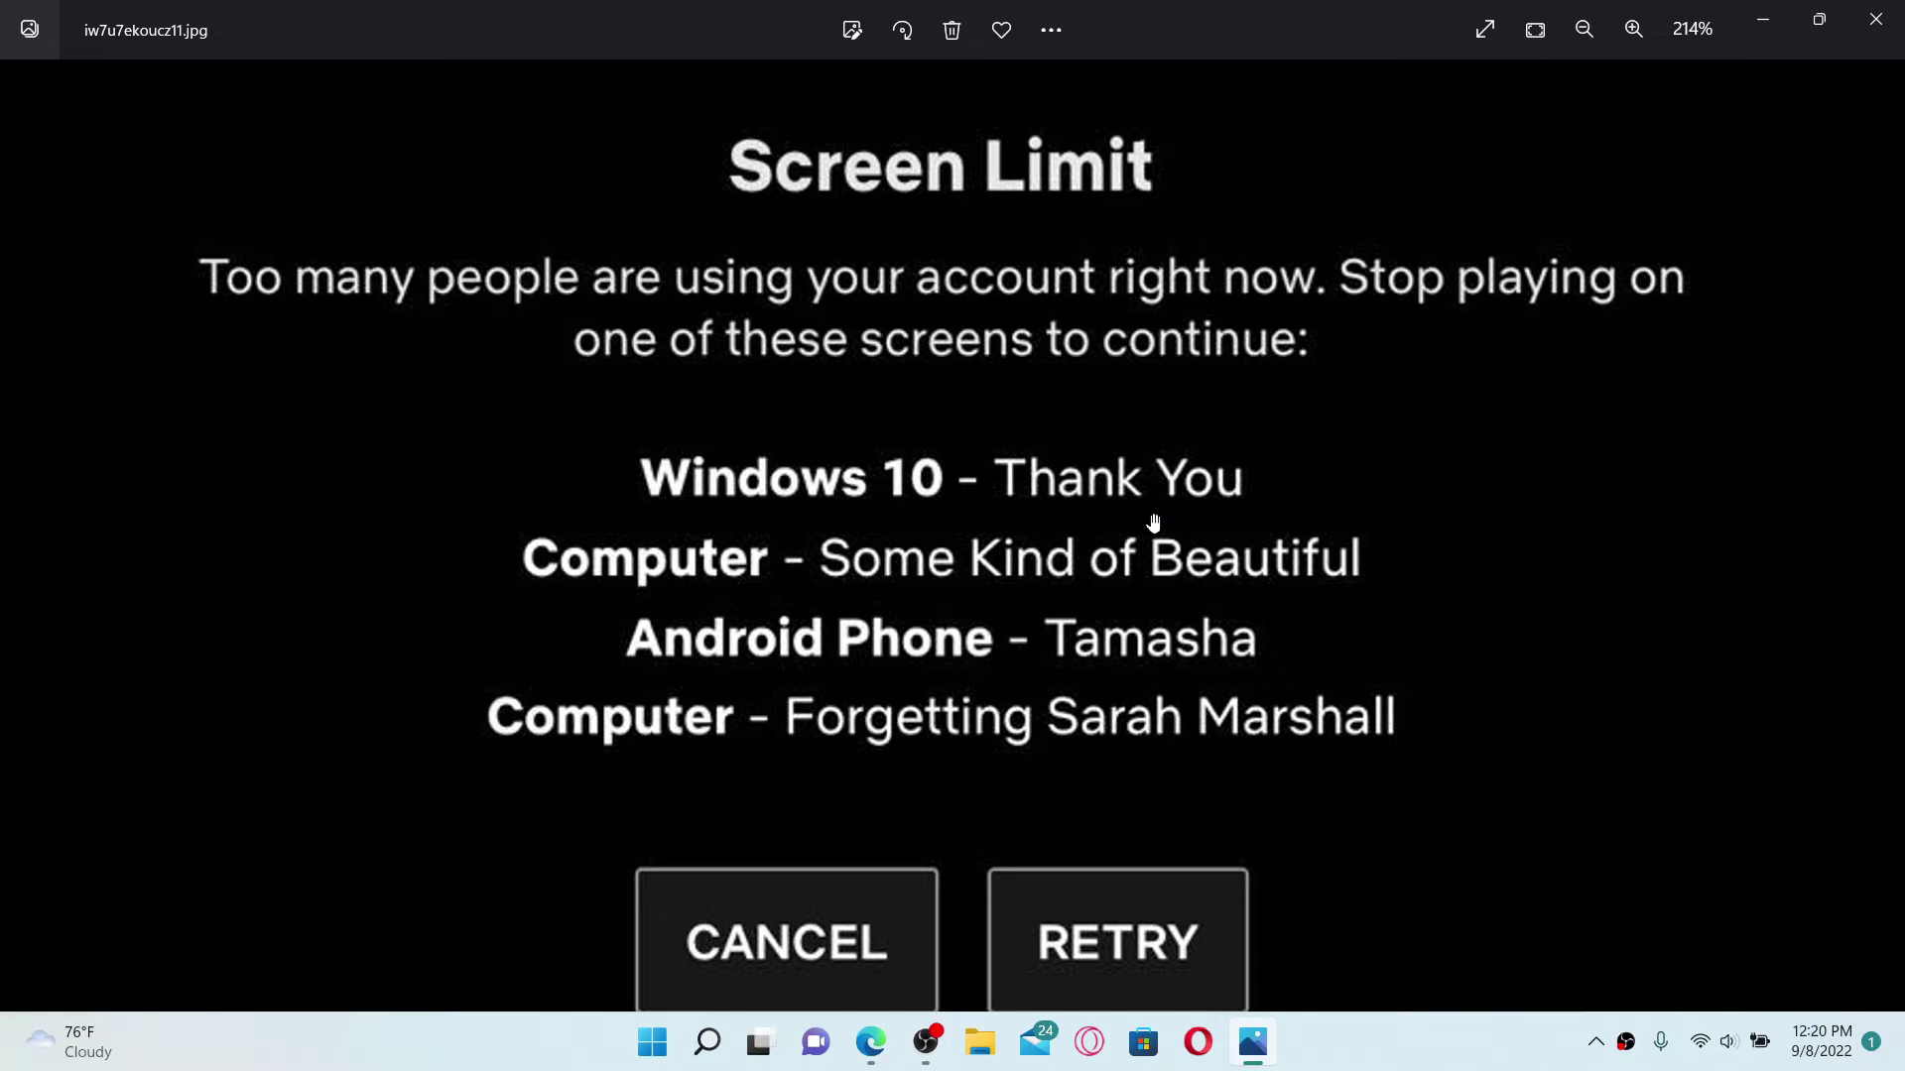
pyautogui.hotkey('alt', 'Tab')
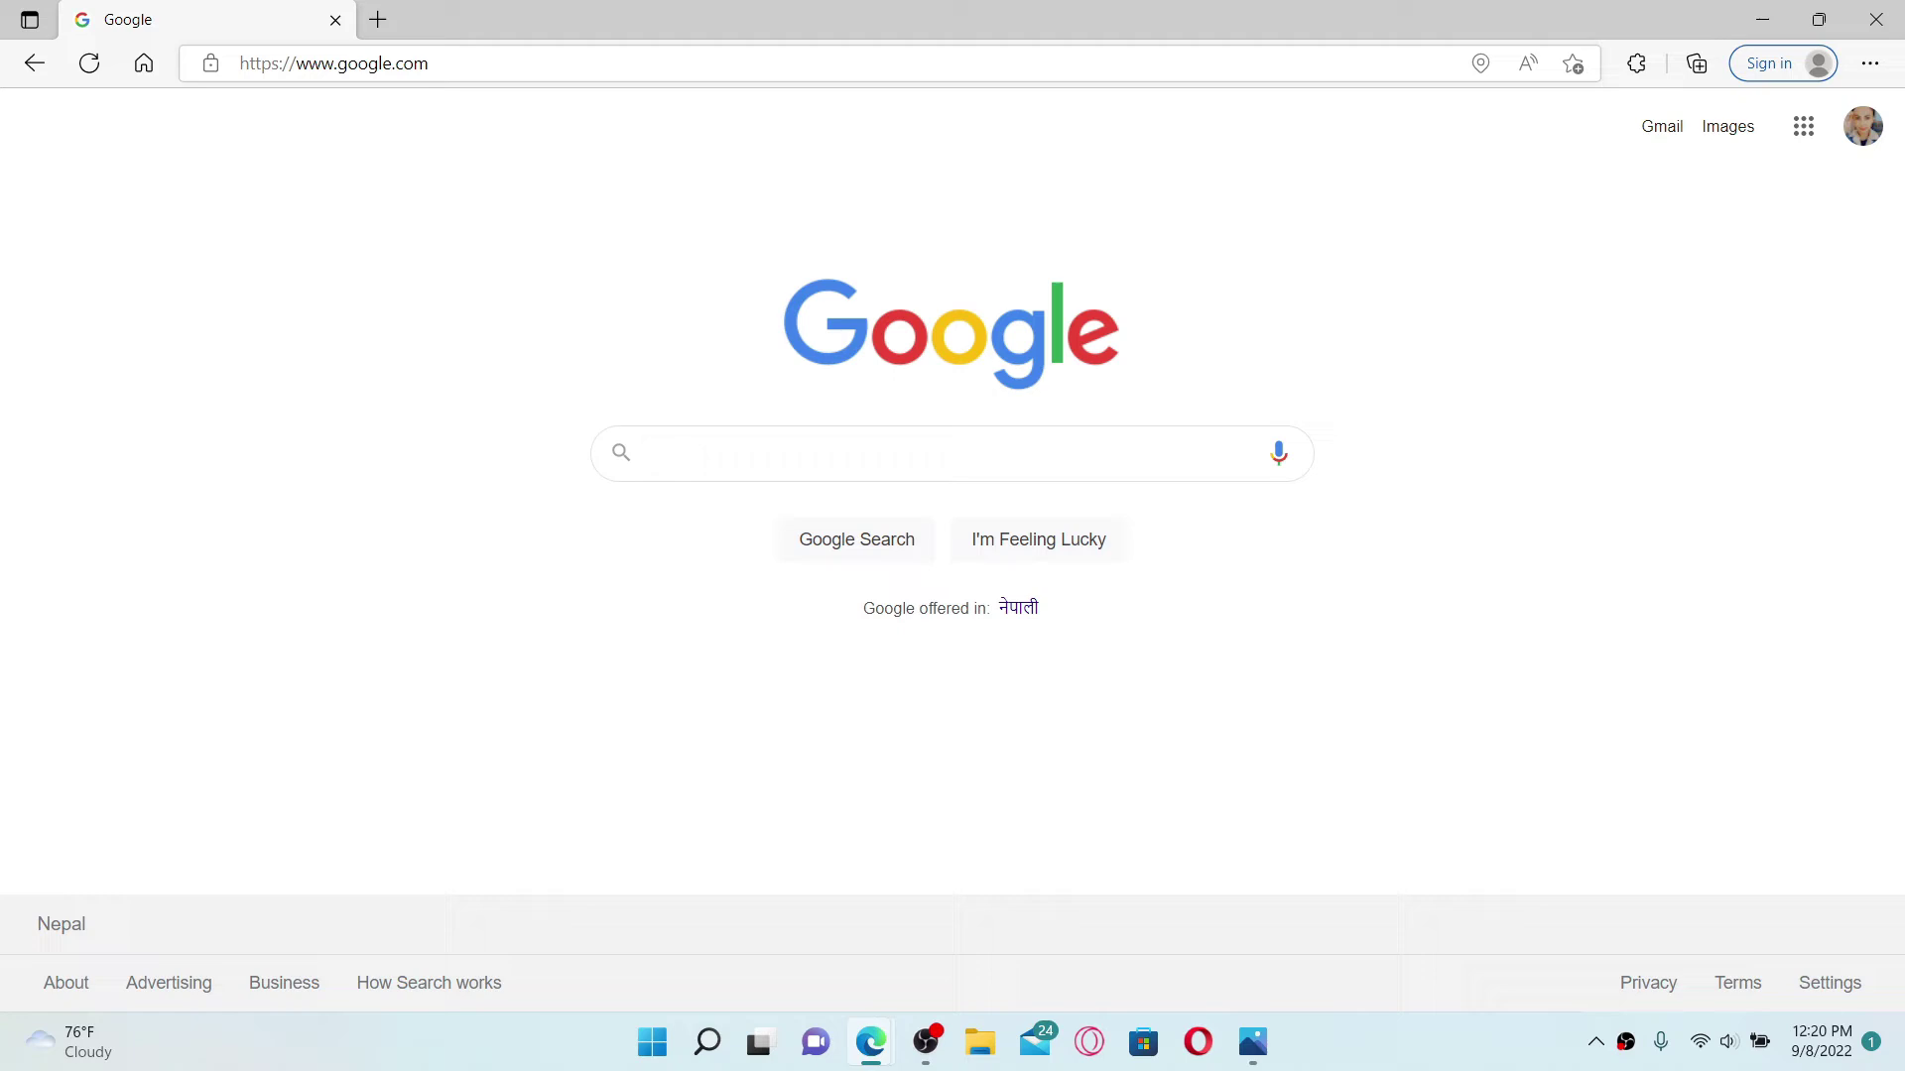
pyautogui.click(327, 63)
pyautogui.write('www')
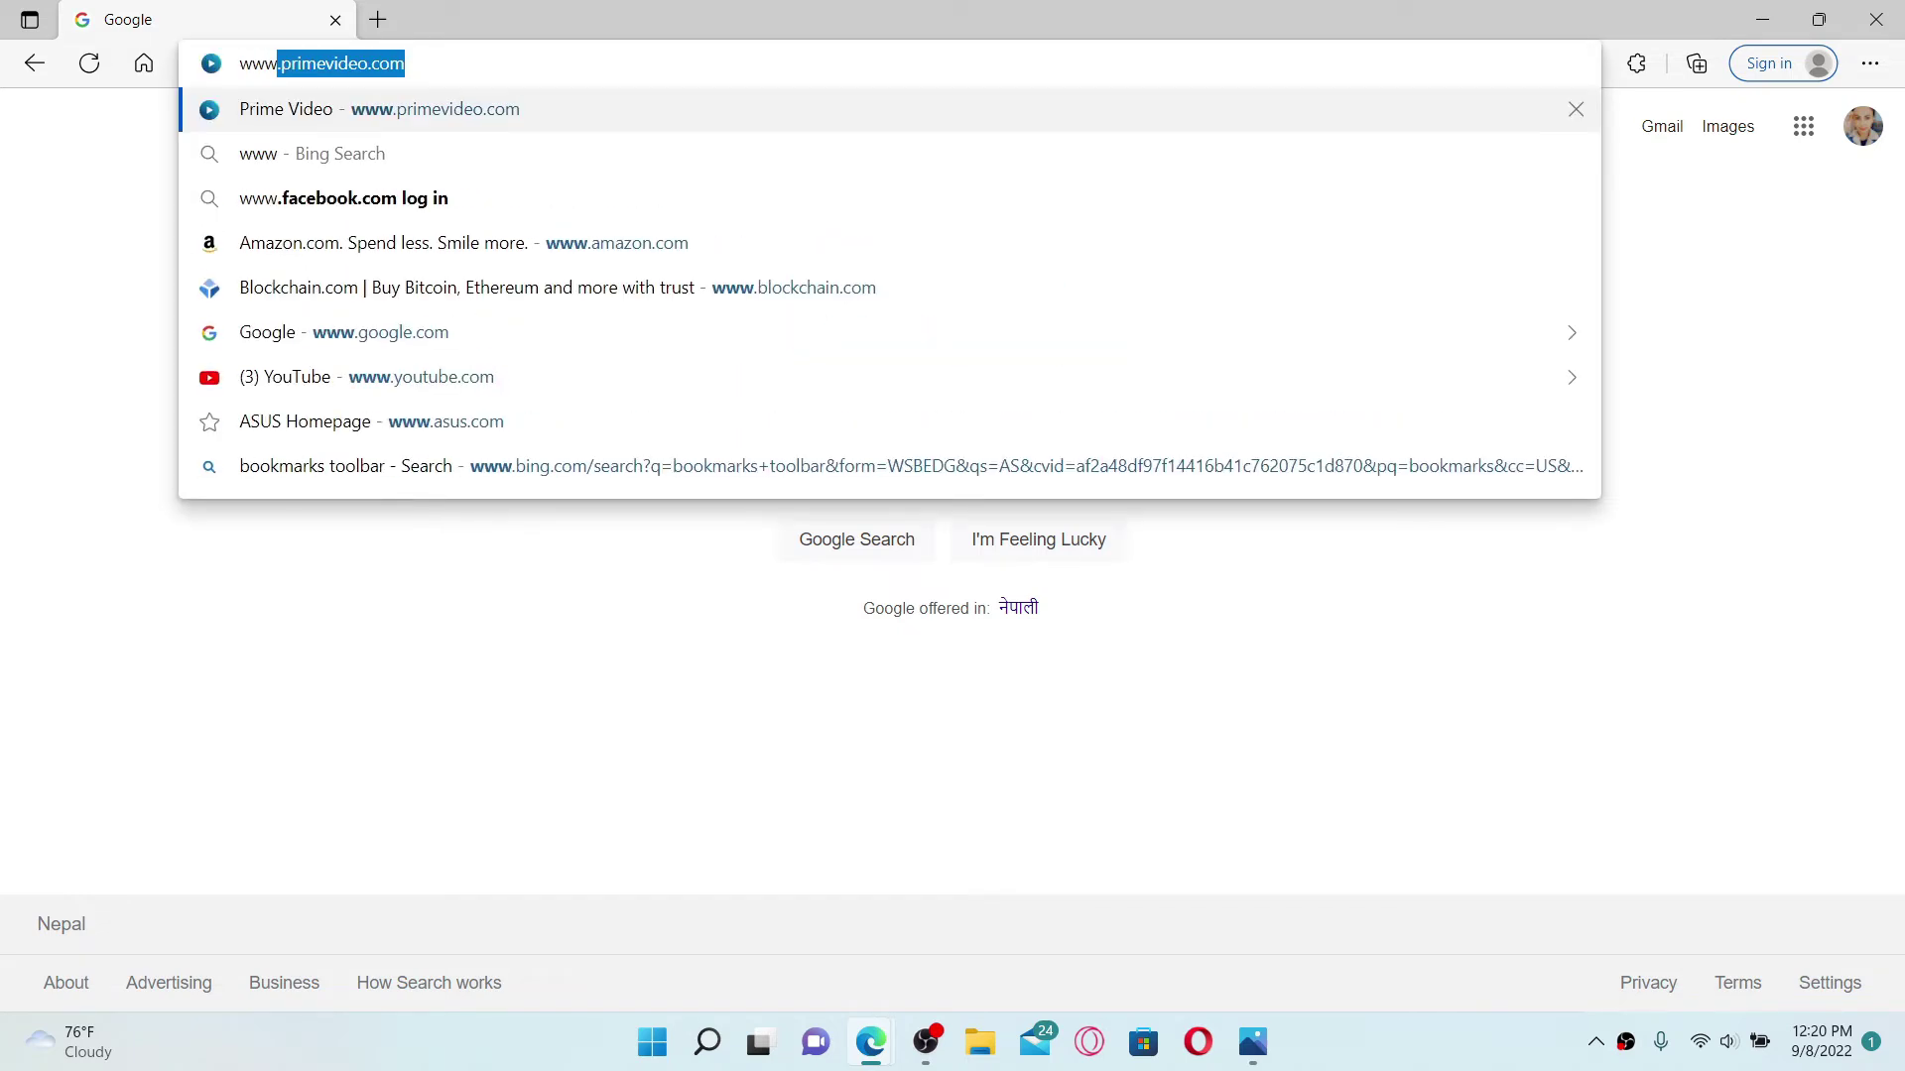
pyautogui.write('.netfl')
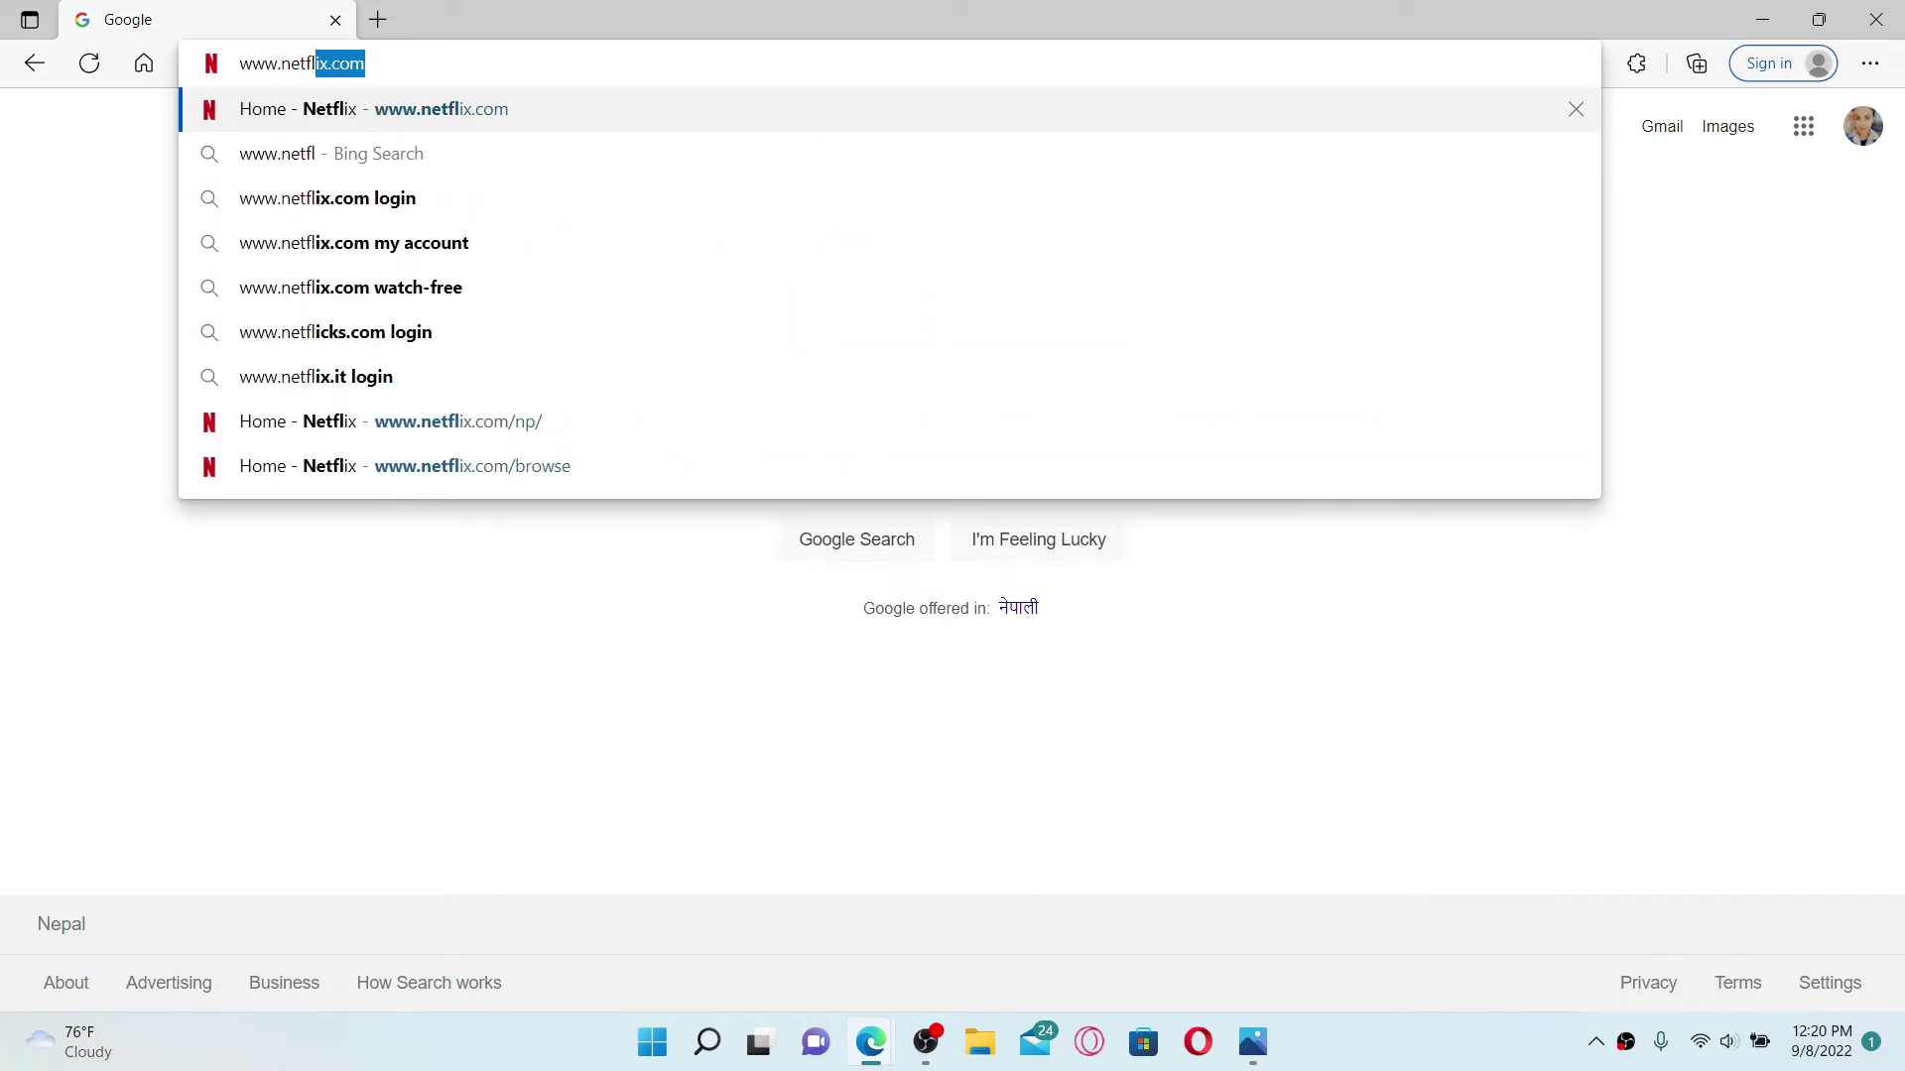
pyautogui.press('Return')
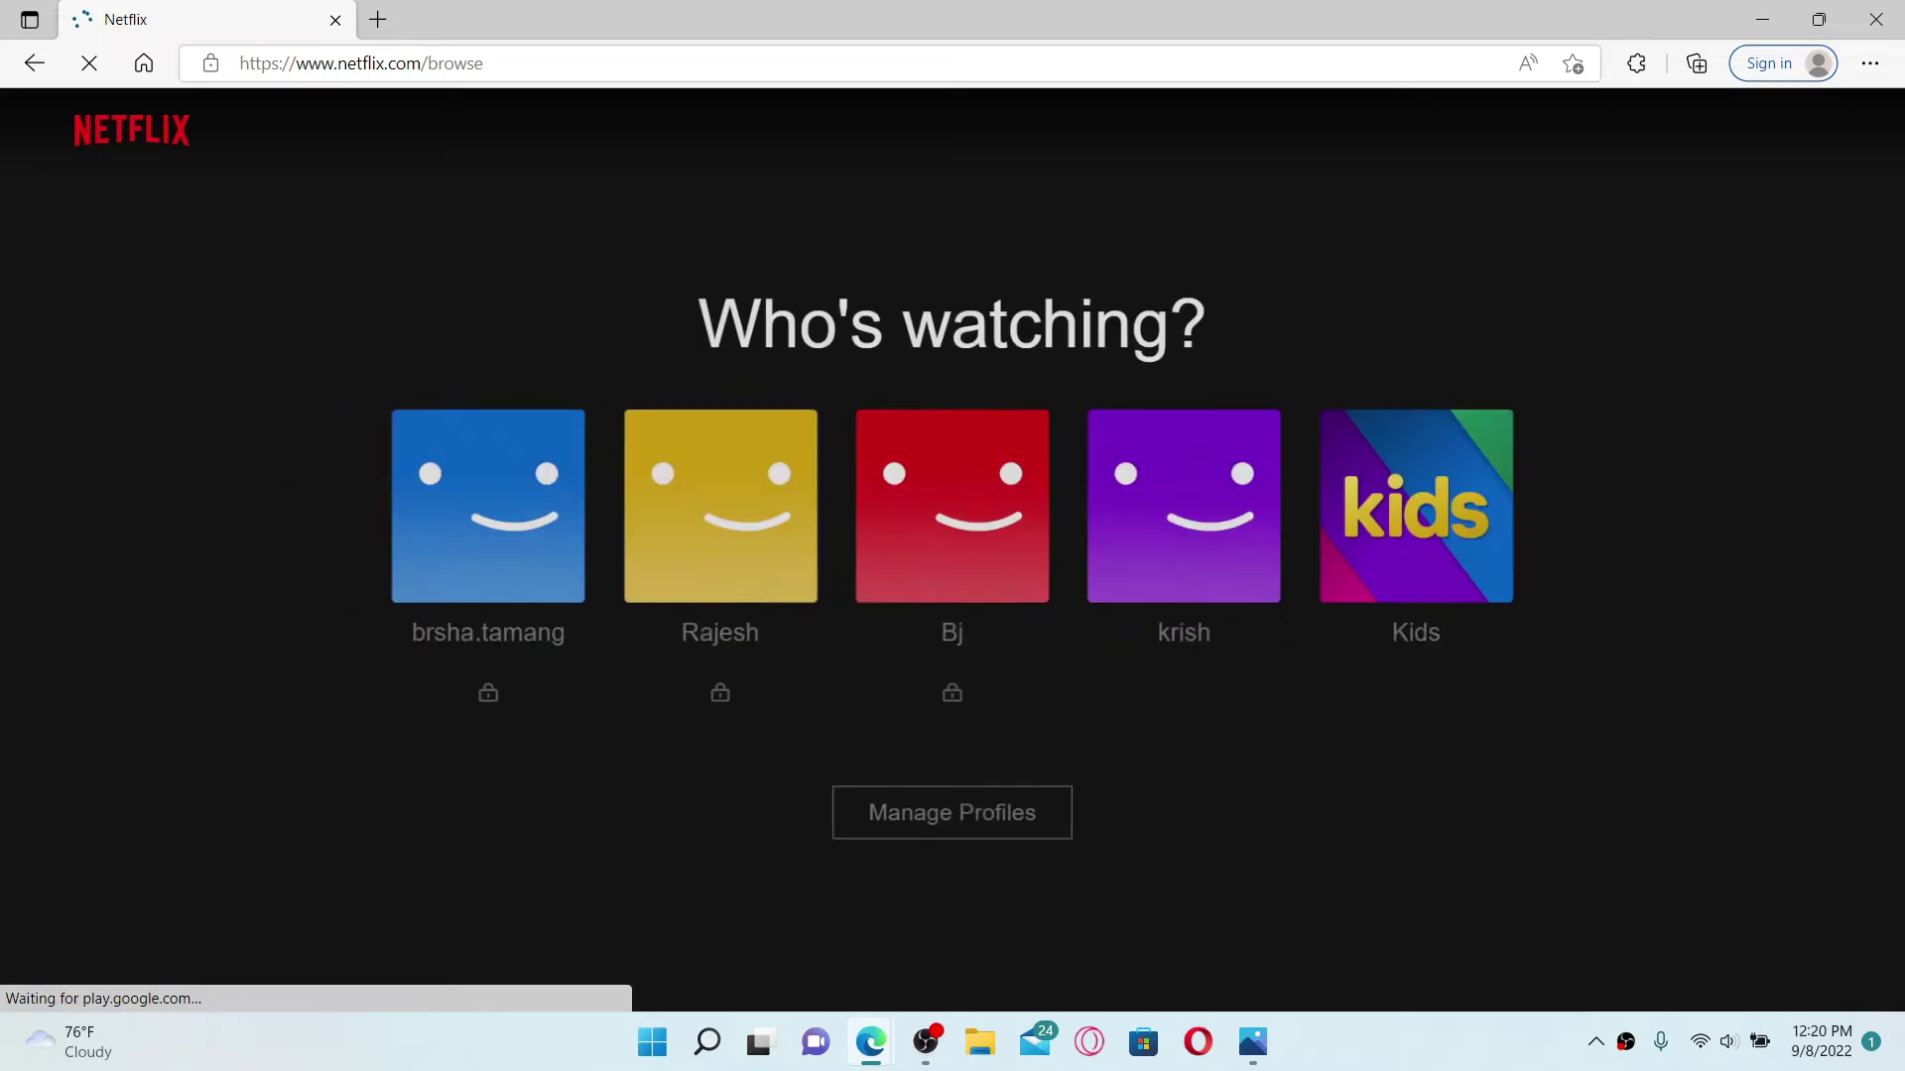
# Step: Enter a Netflix profile and go to the Account settings page
pyautogui.click(939, 518)
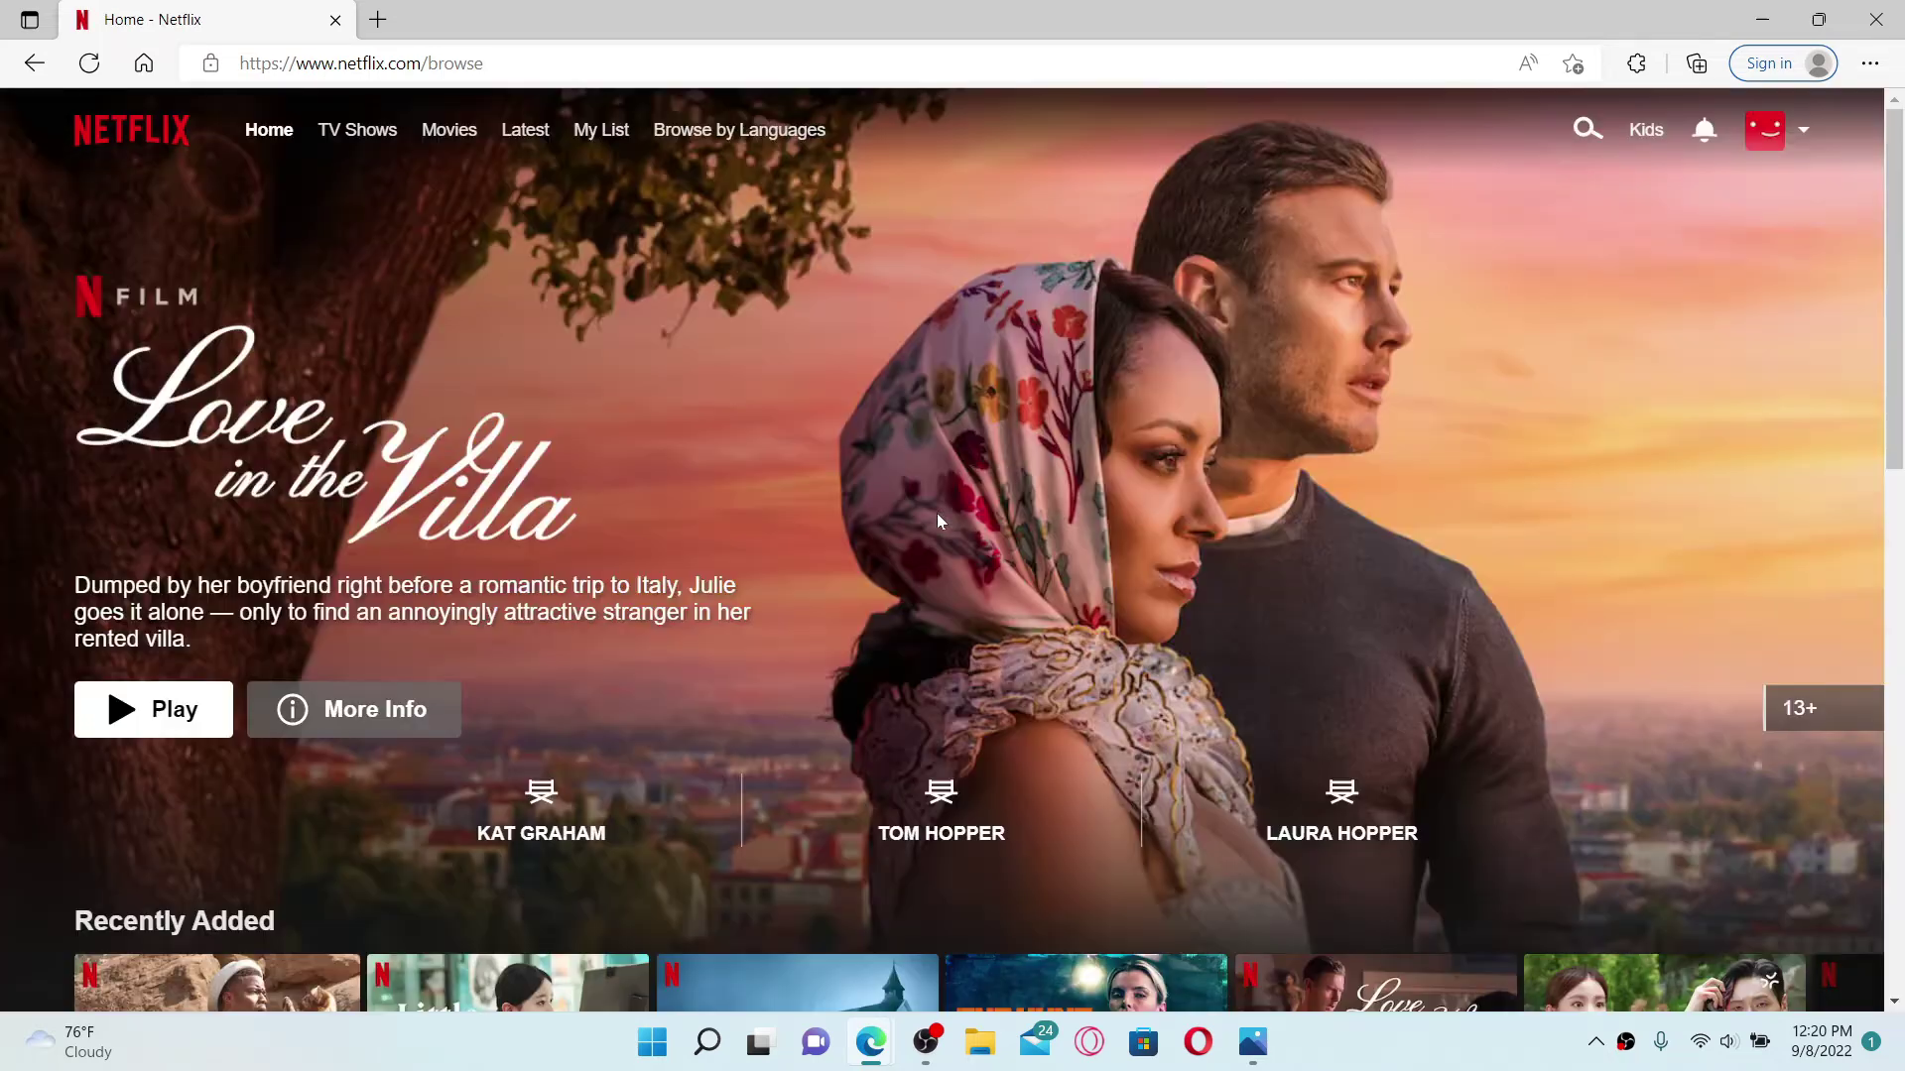
pyautogui.scroll(-4, 905, 571)
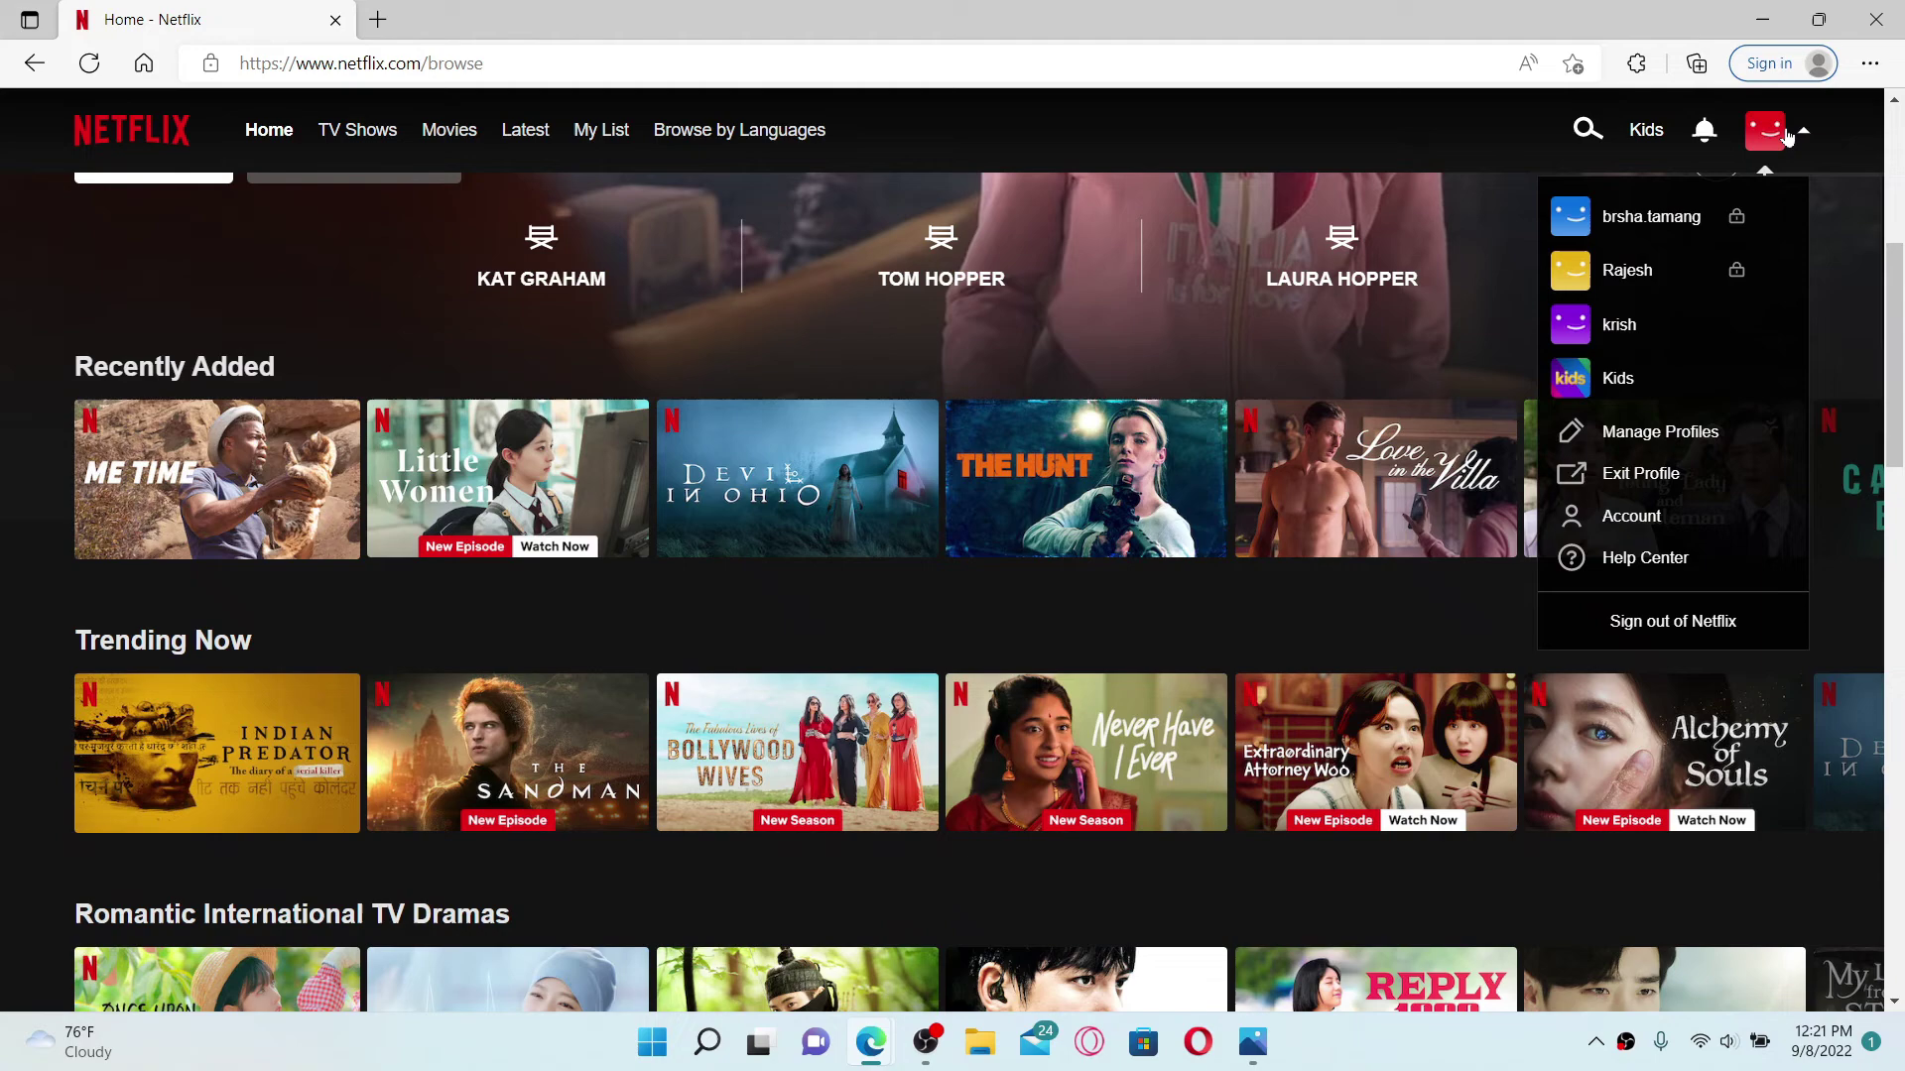
pyautogui.moveTo(1776, 130)
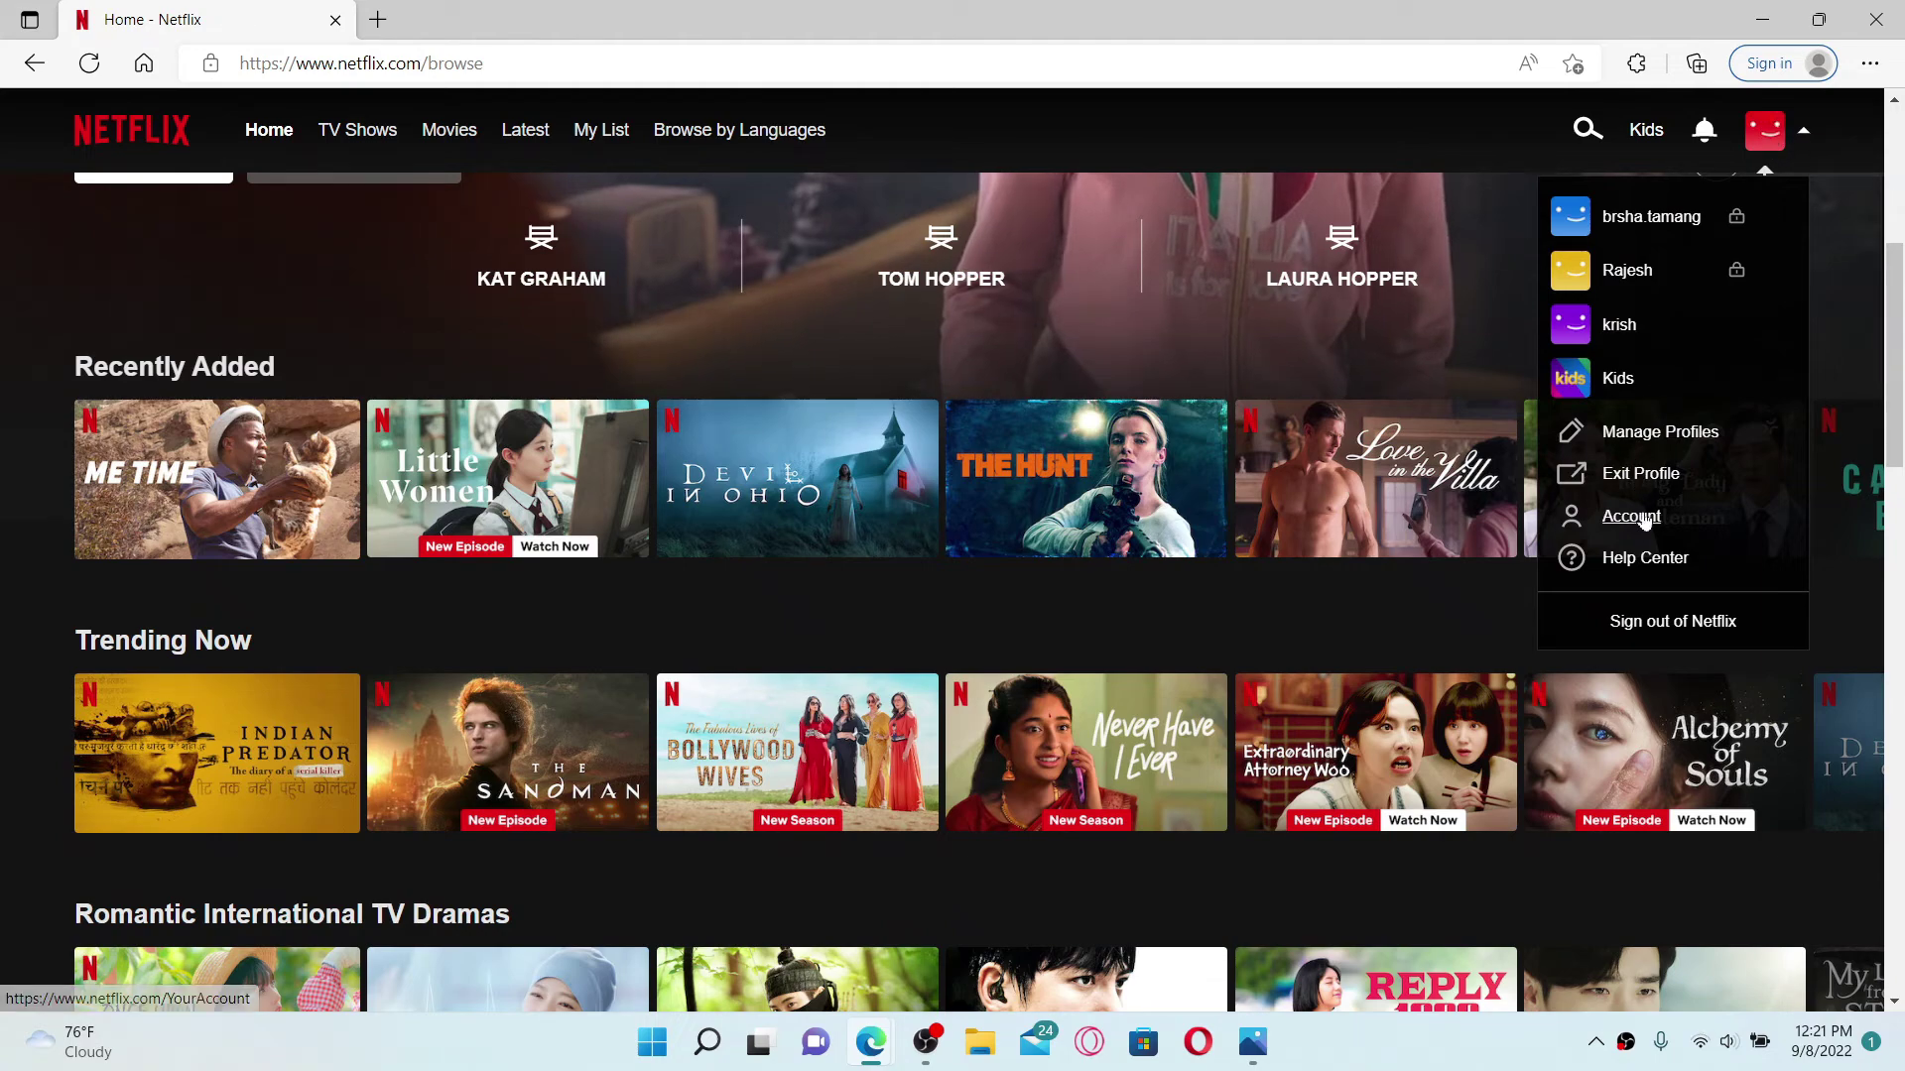
pyautogui.click(1632, 516)
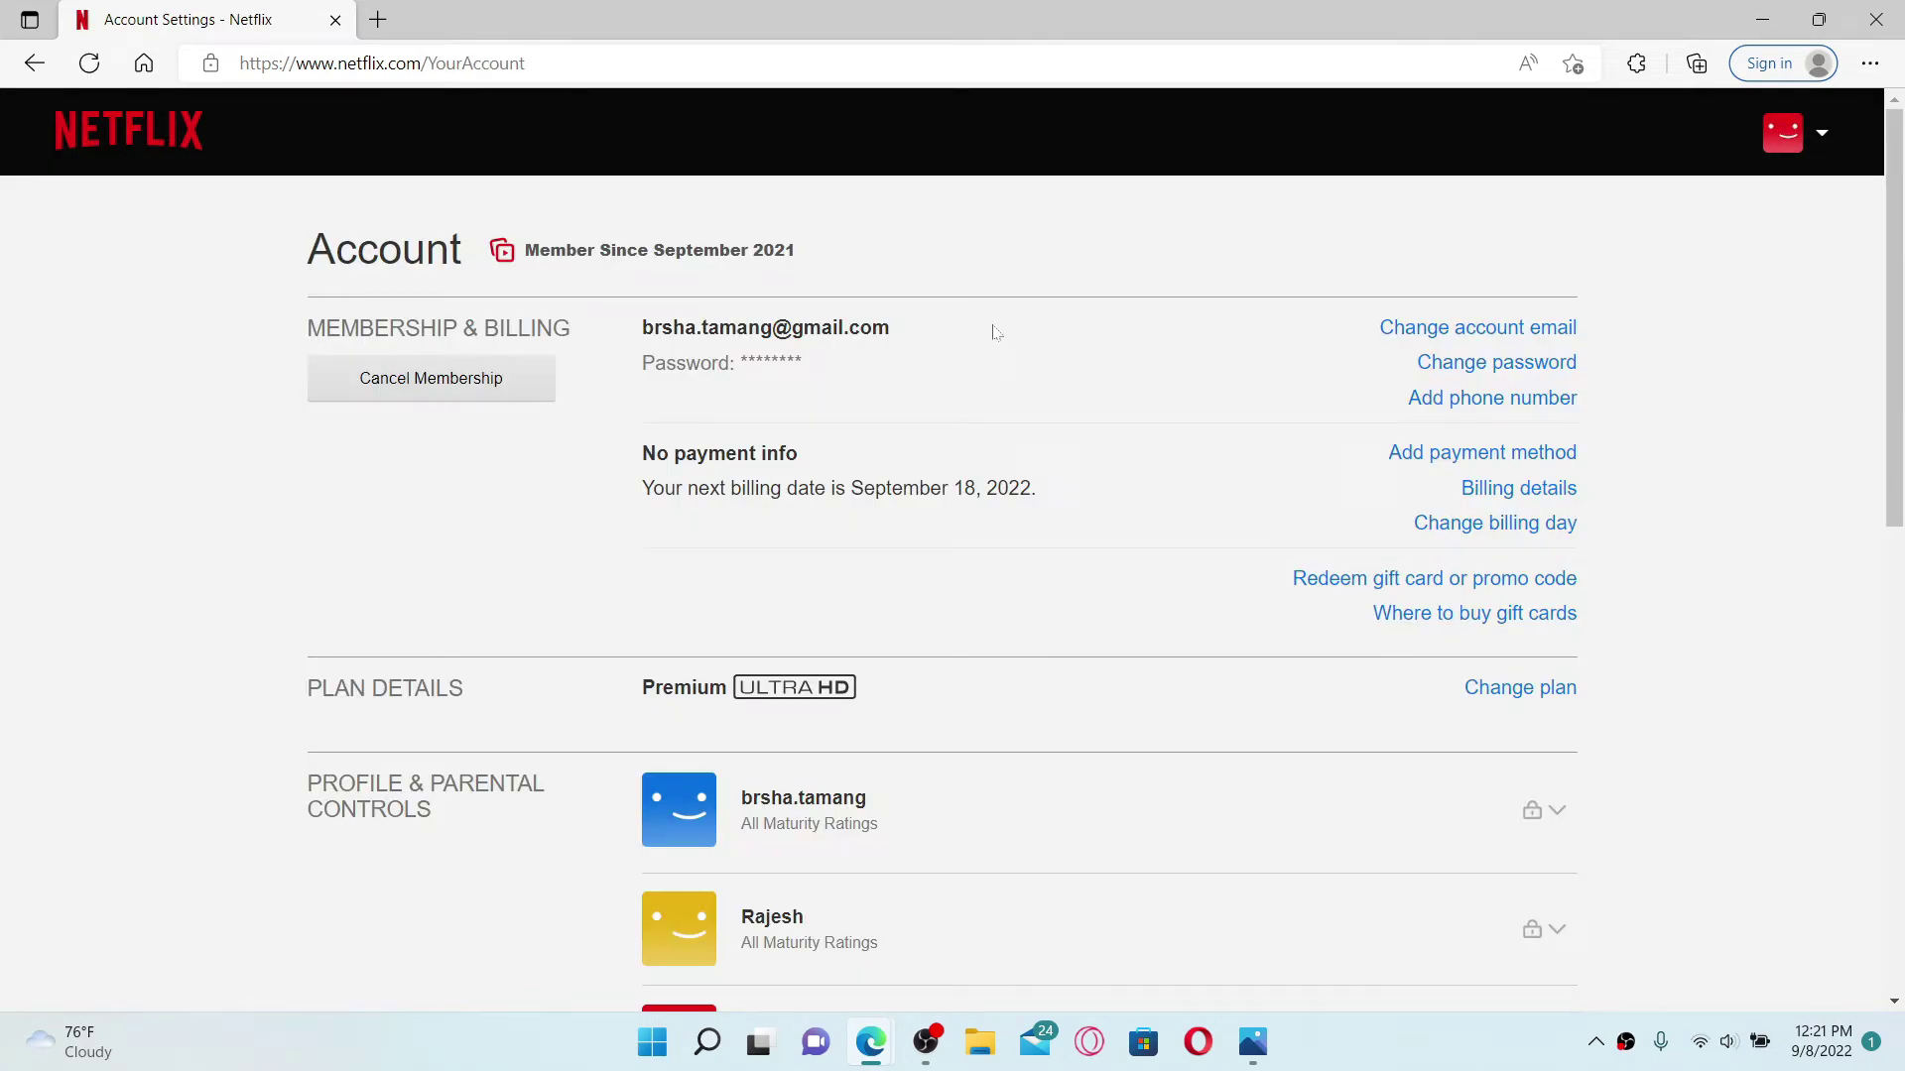
pyautogui.scroll(-4, 1057, 794)
pyautogui.scroll(-3, 1057, 792)
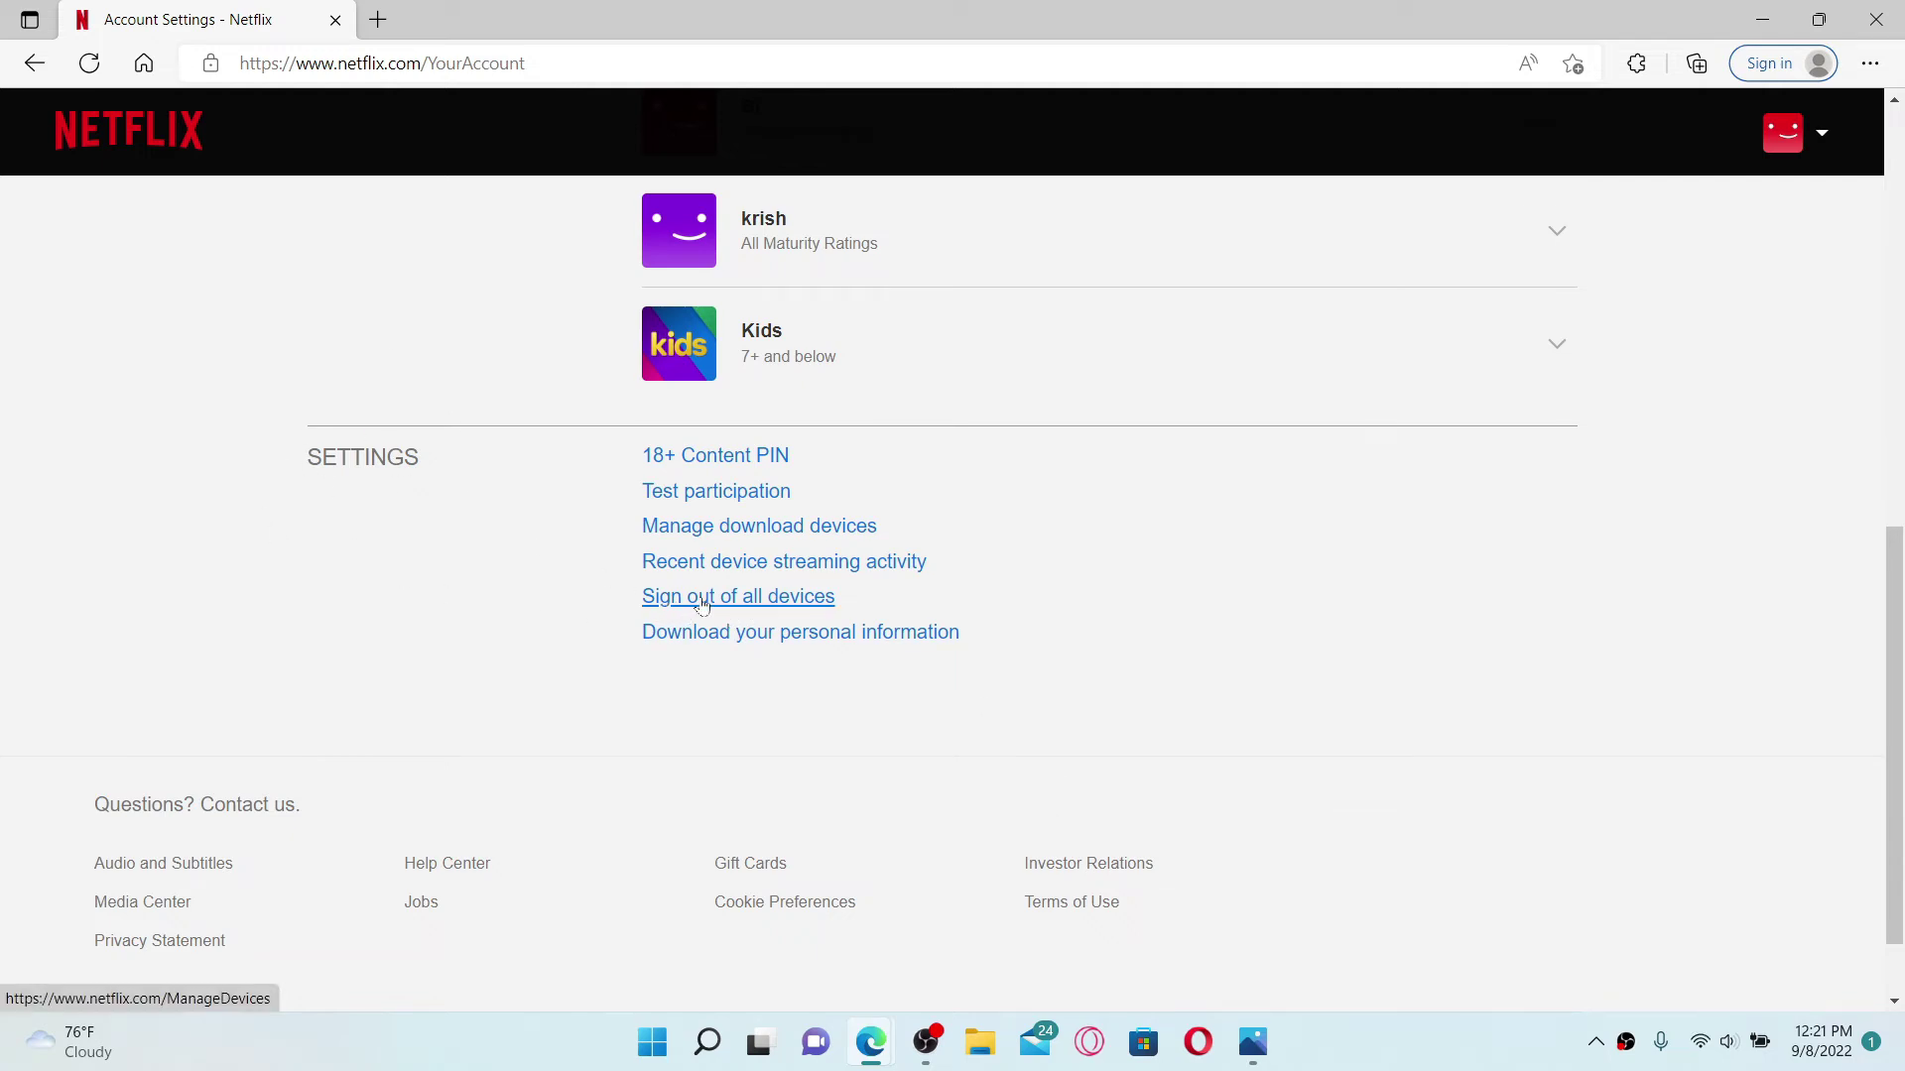
# Step: Choose 'Sign out of all devices' and confirm with Sign Out
pyautogui.click(798, 606)
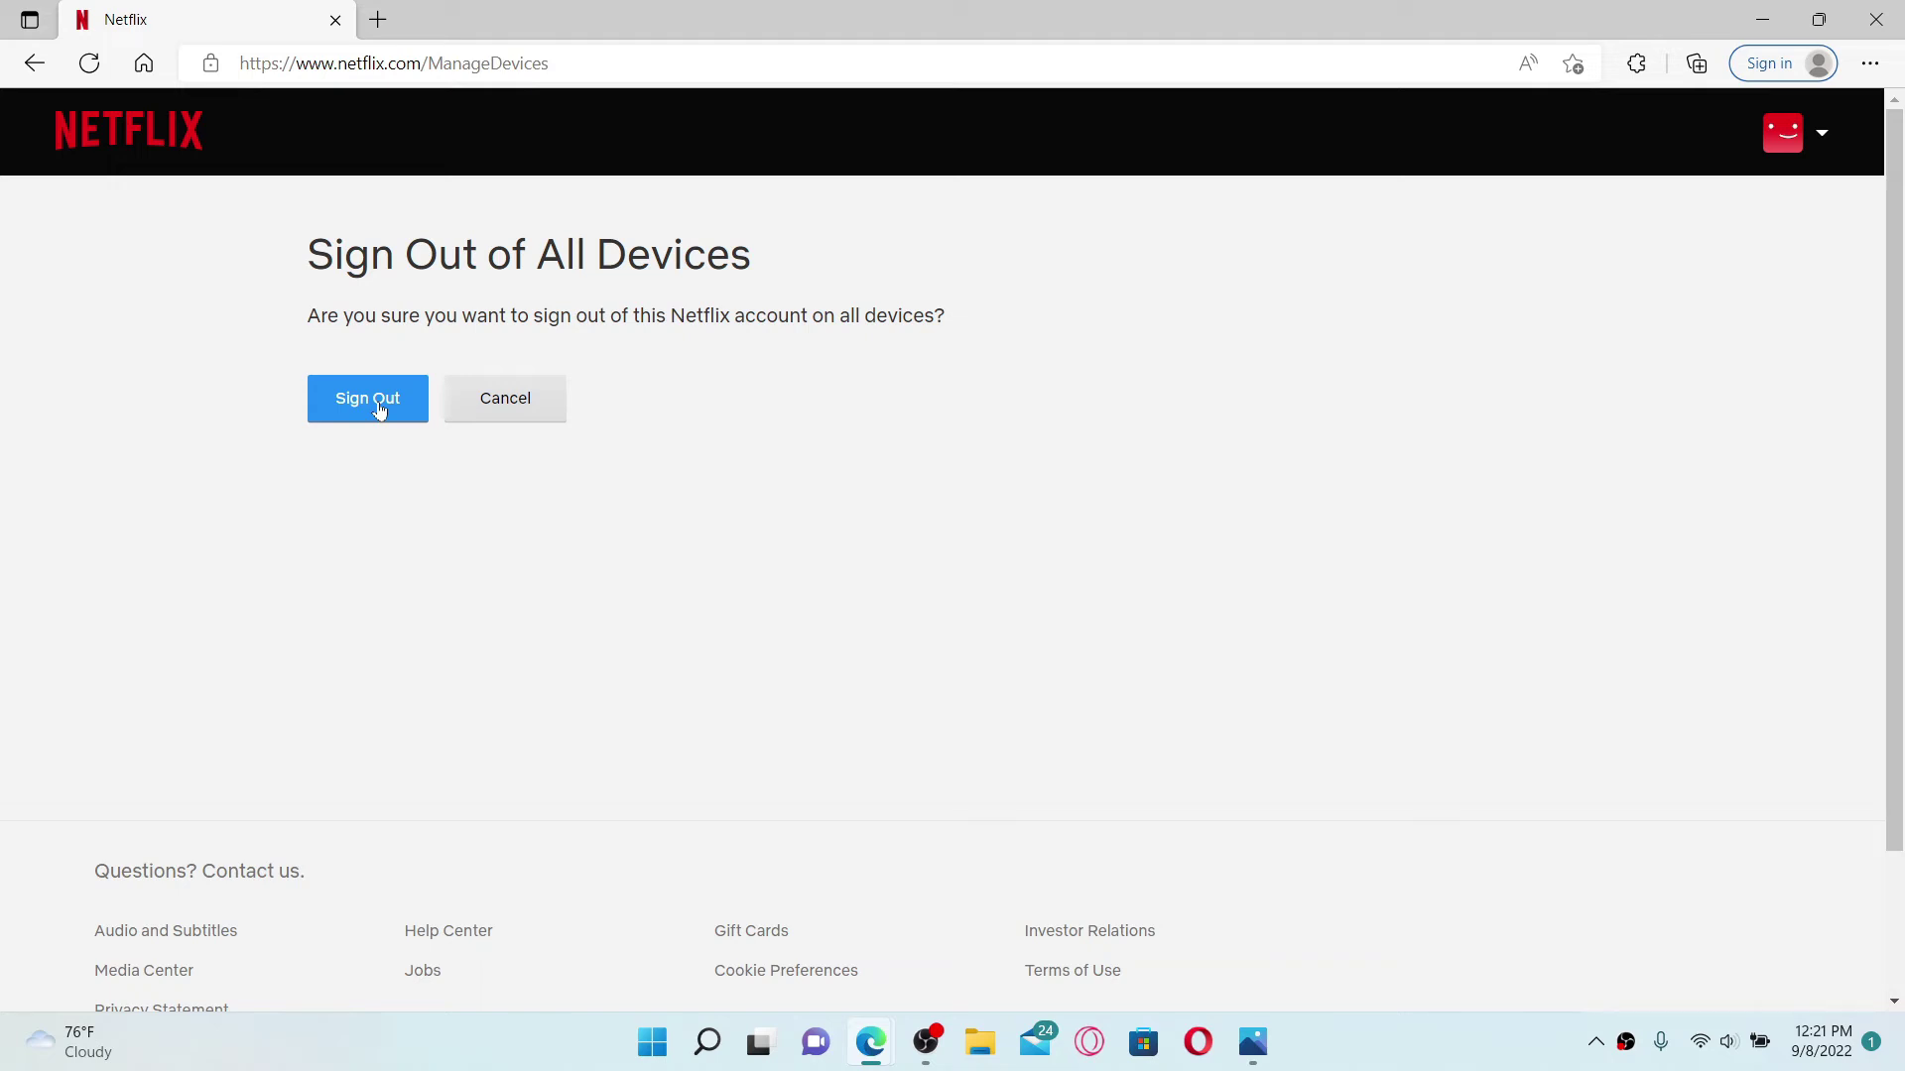
pyautogui.click(379, 413)
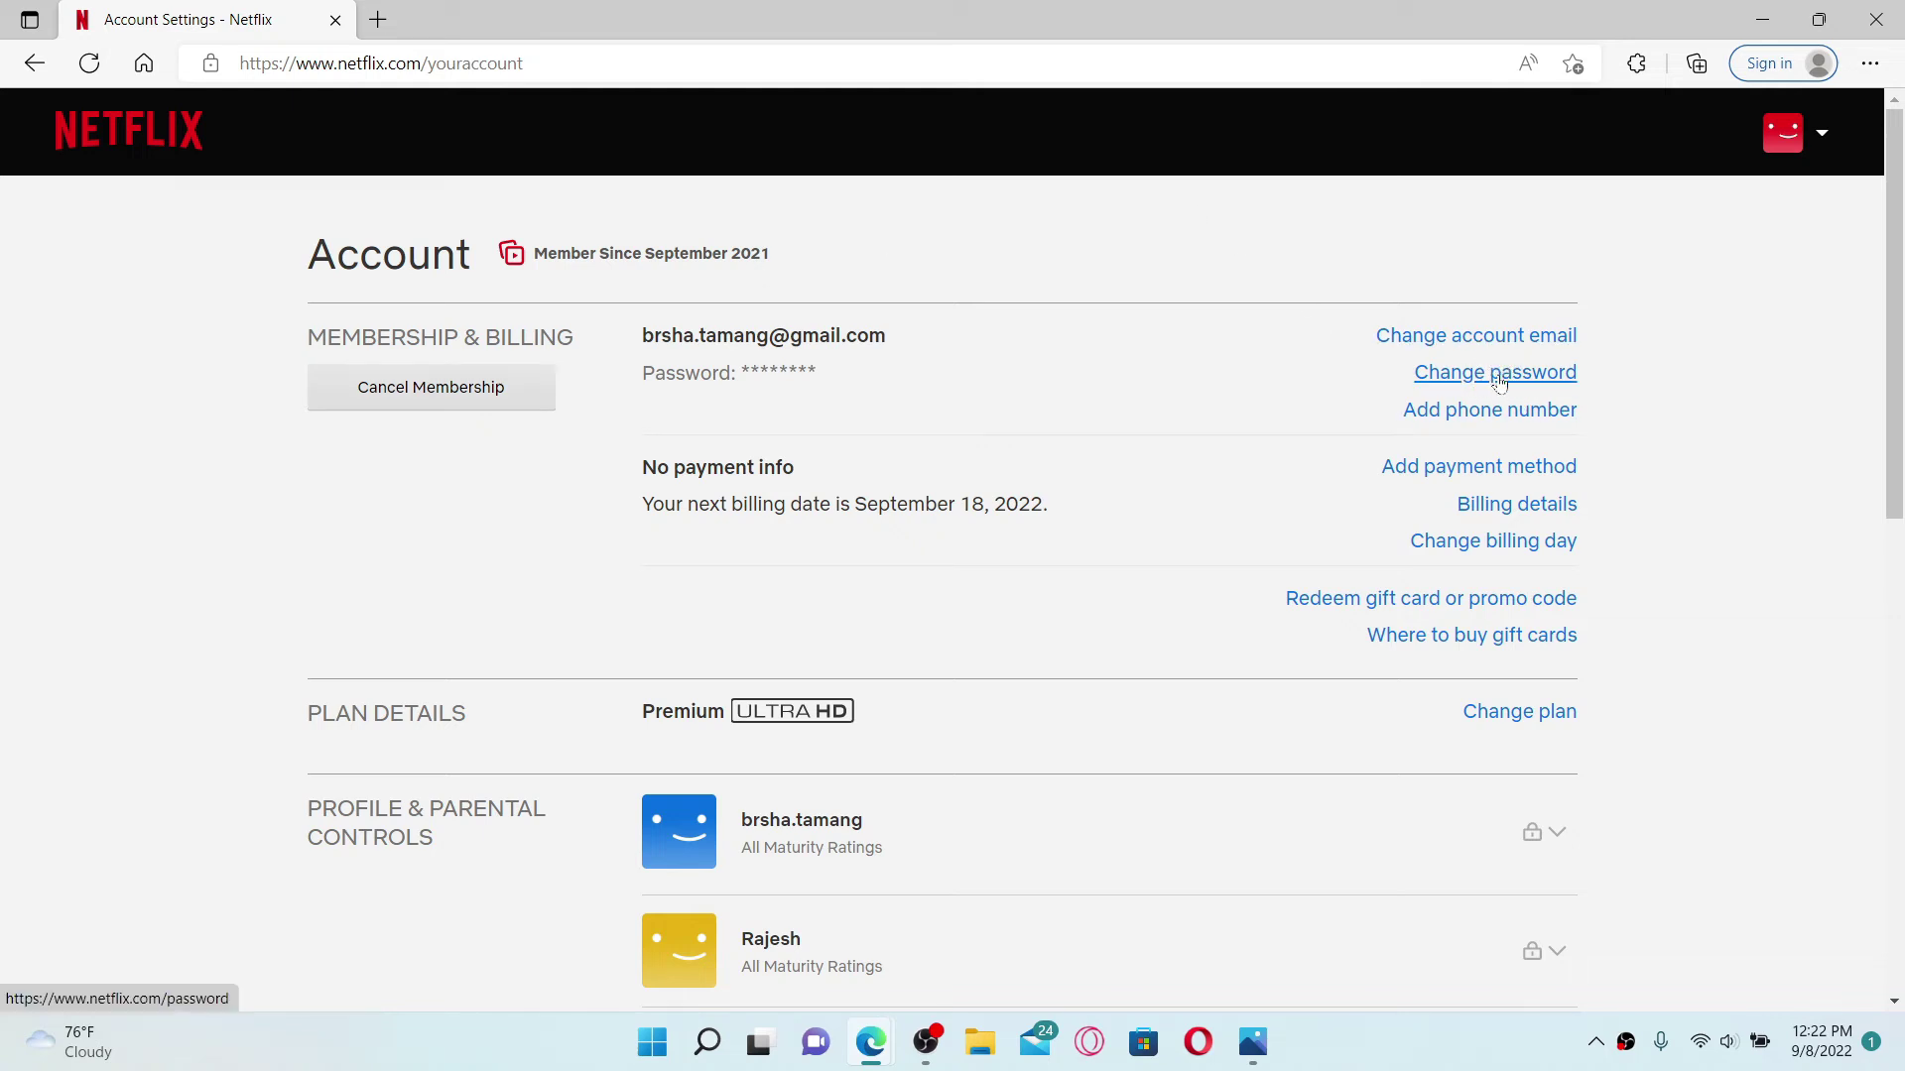
# Step: Go back to the Account page and open Change Password, selecting the new and confirm fields
pyautogui.hotkey('alt', 'Left')
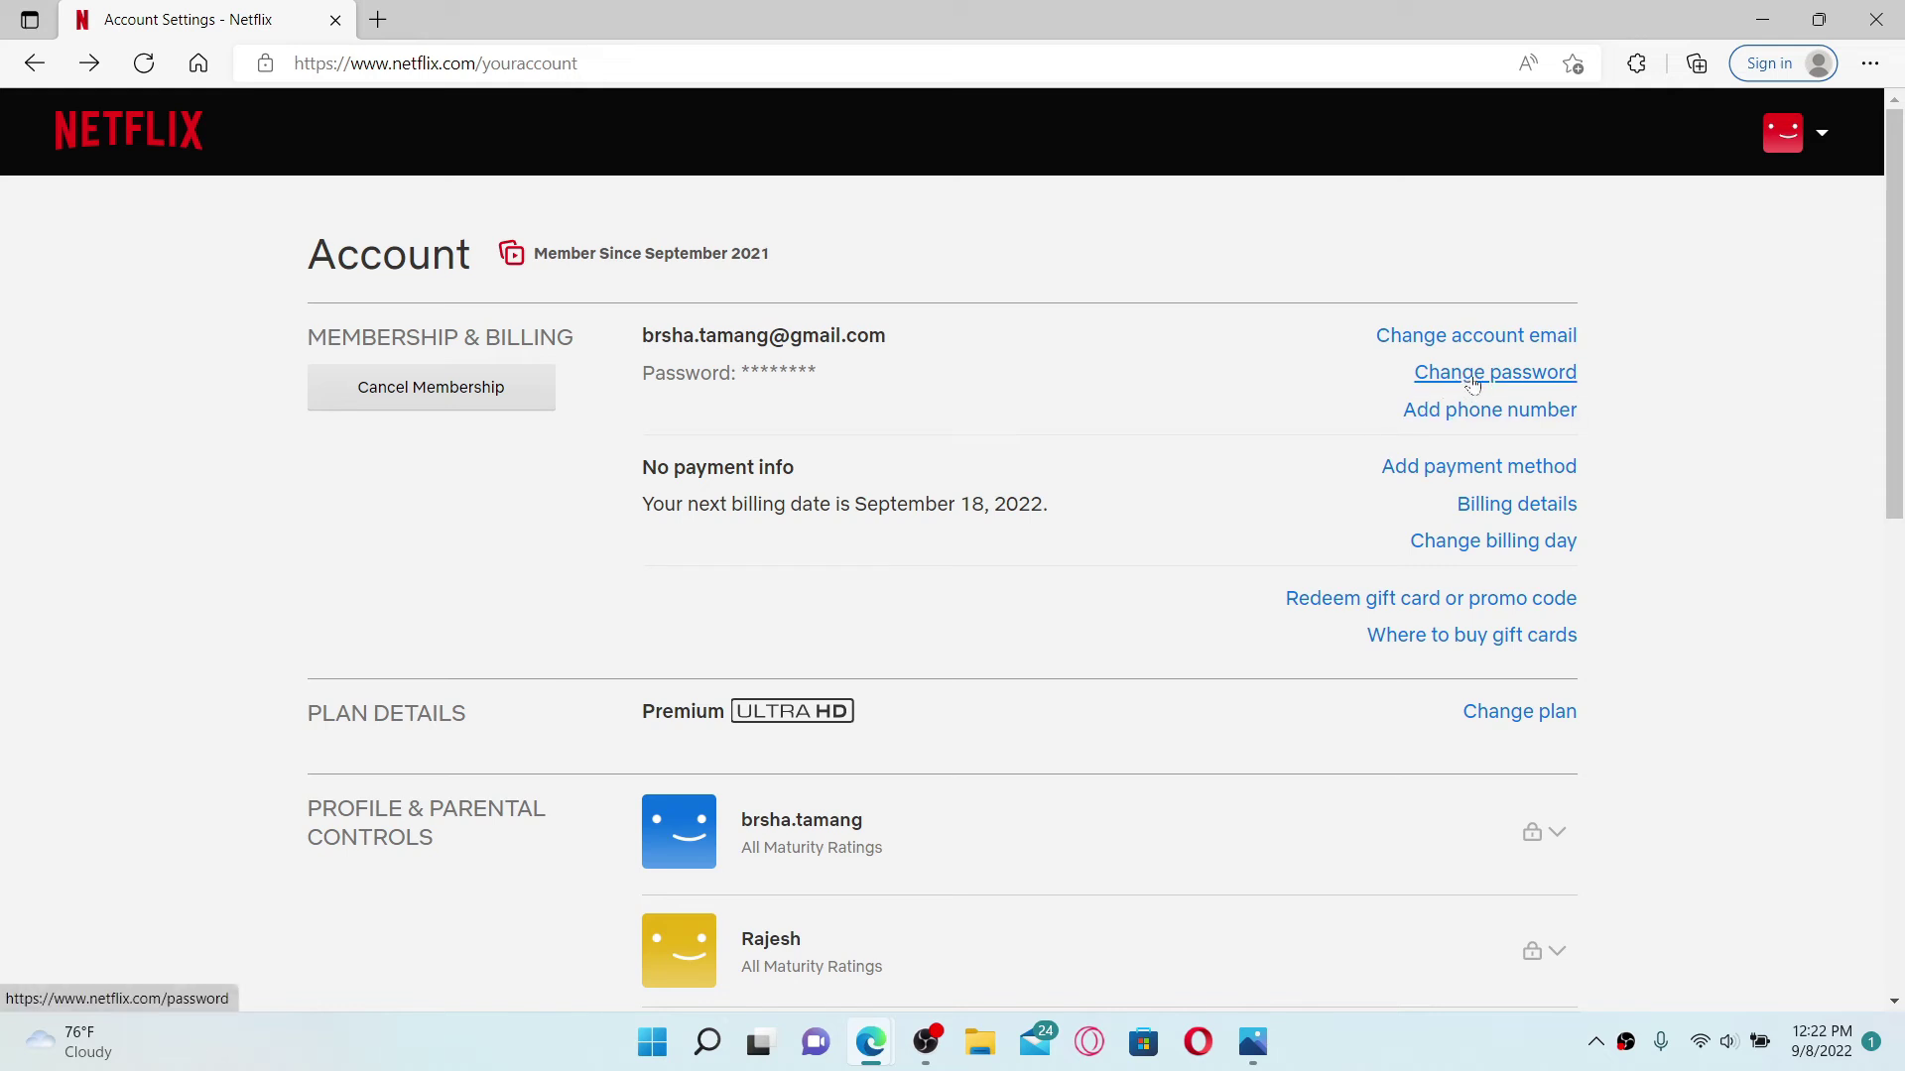
pyautogui.click(1483, 376)
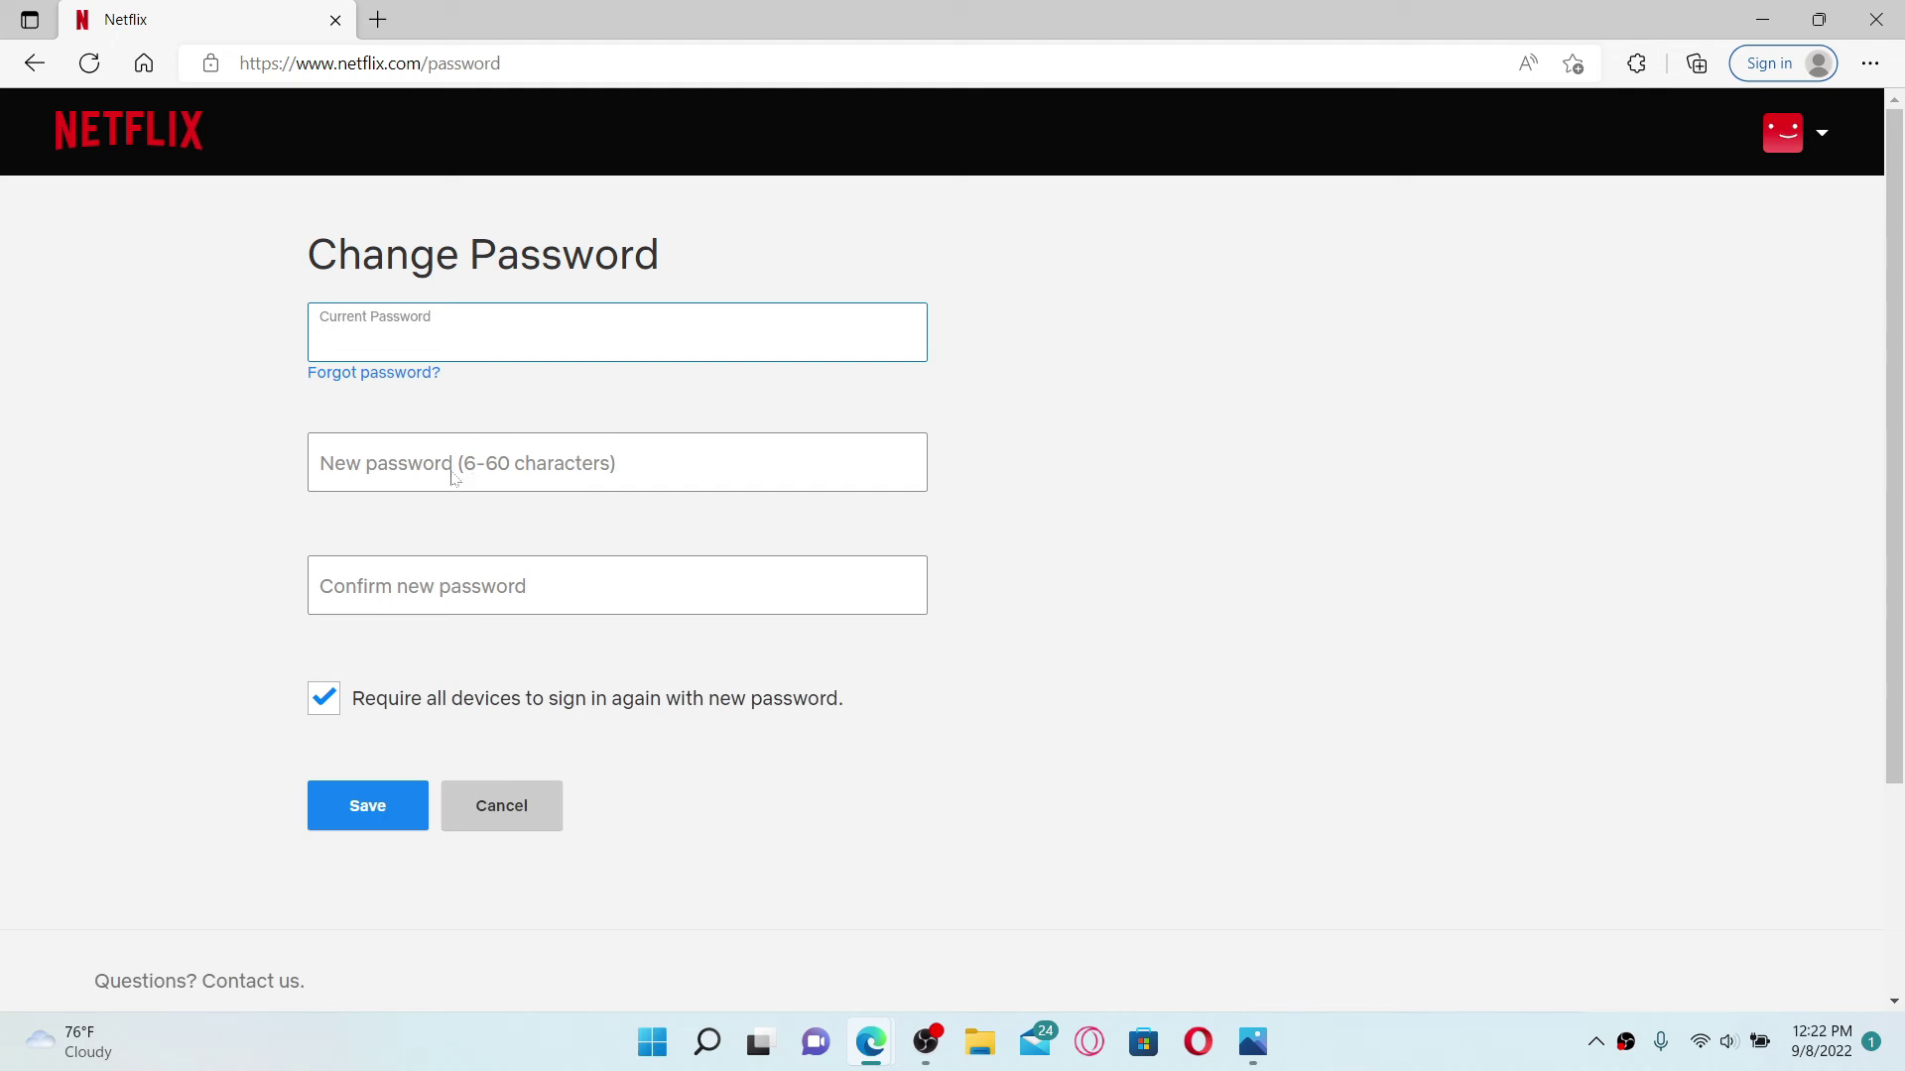
pyautogui.click(452, 473)
pyautogui.click(487, 591)
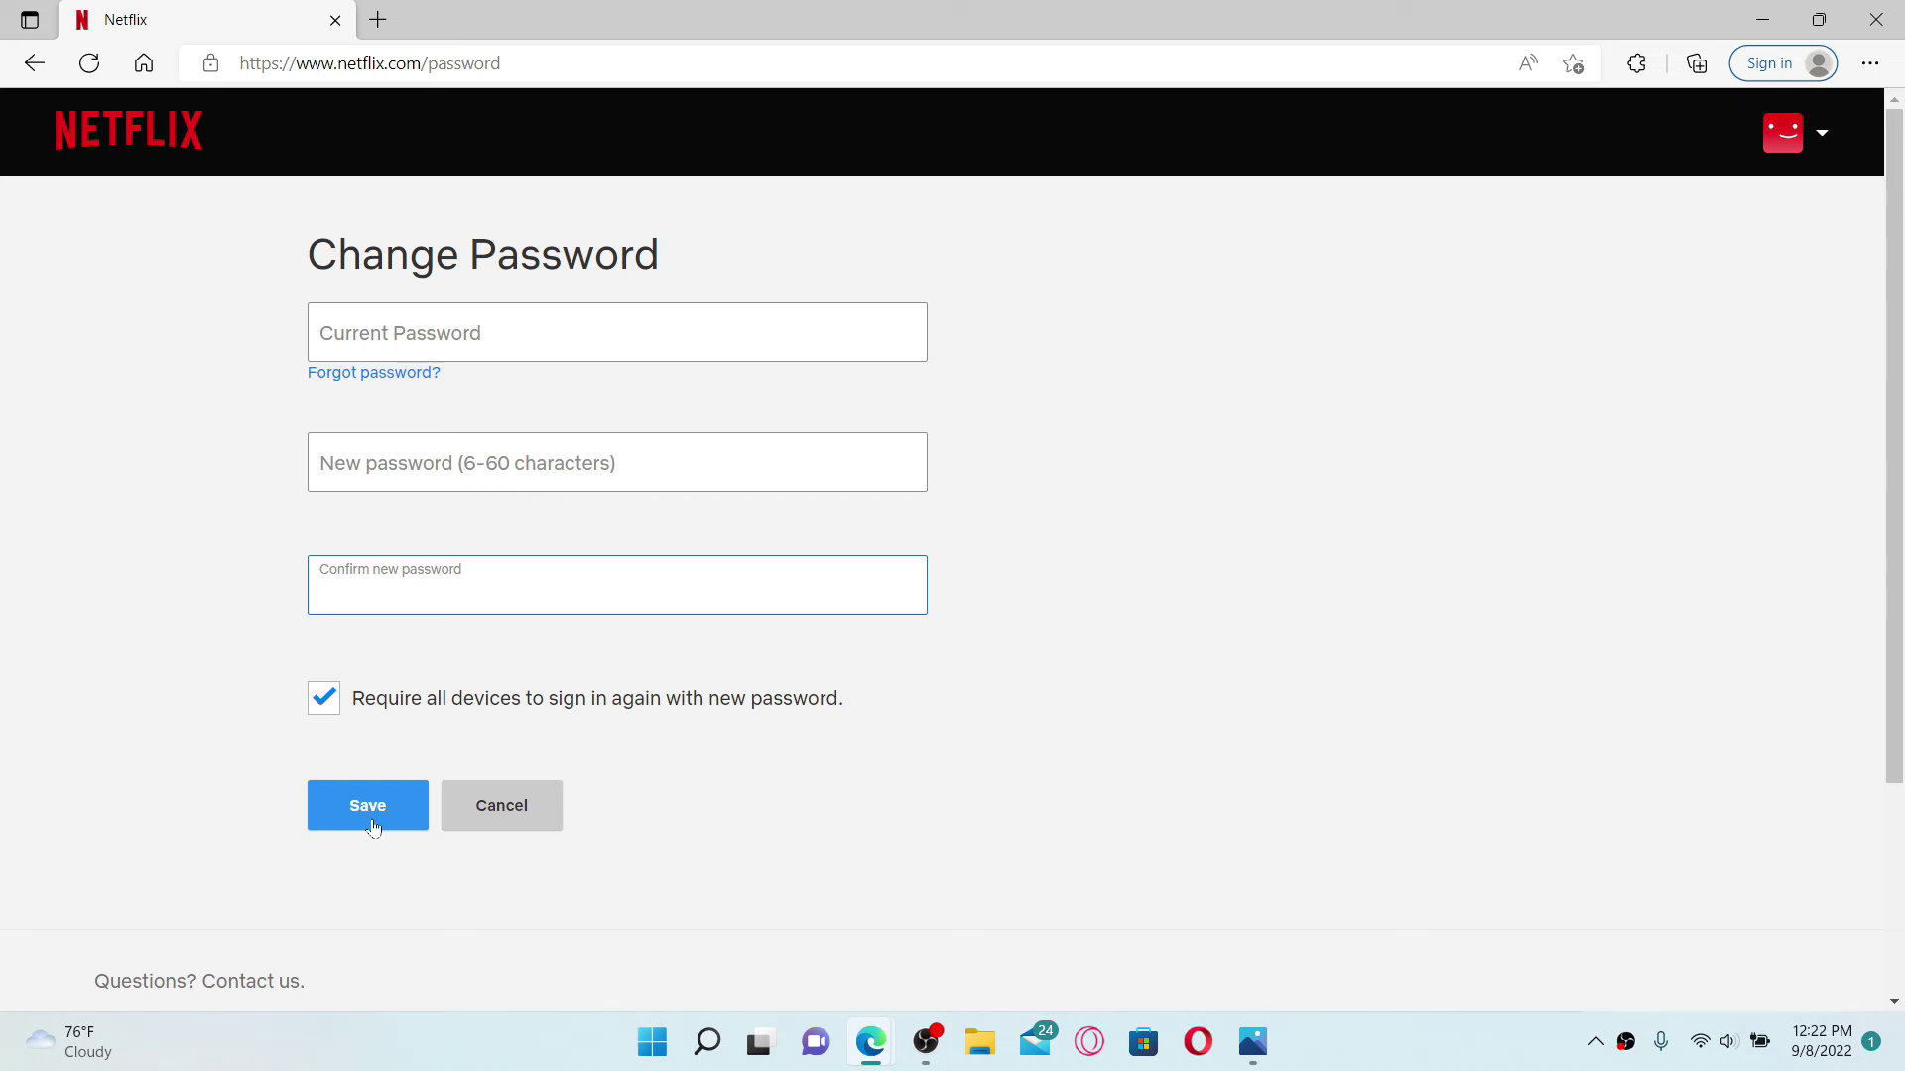
# Step: Minimize the Edge window to reveal the Windows desktop
pyautogui.click(1760, 20)
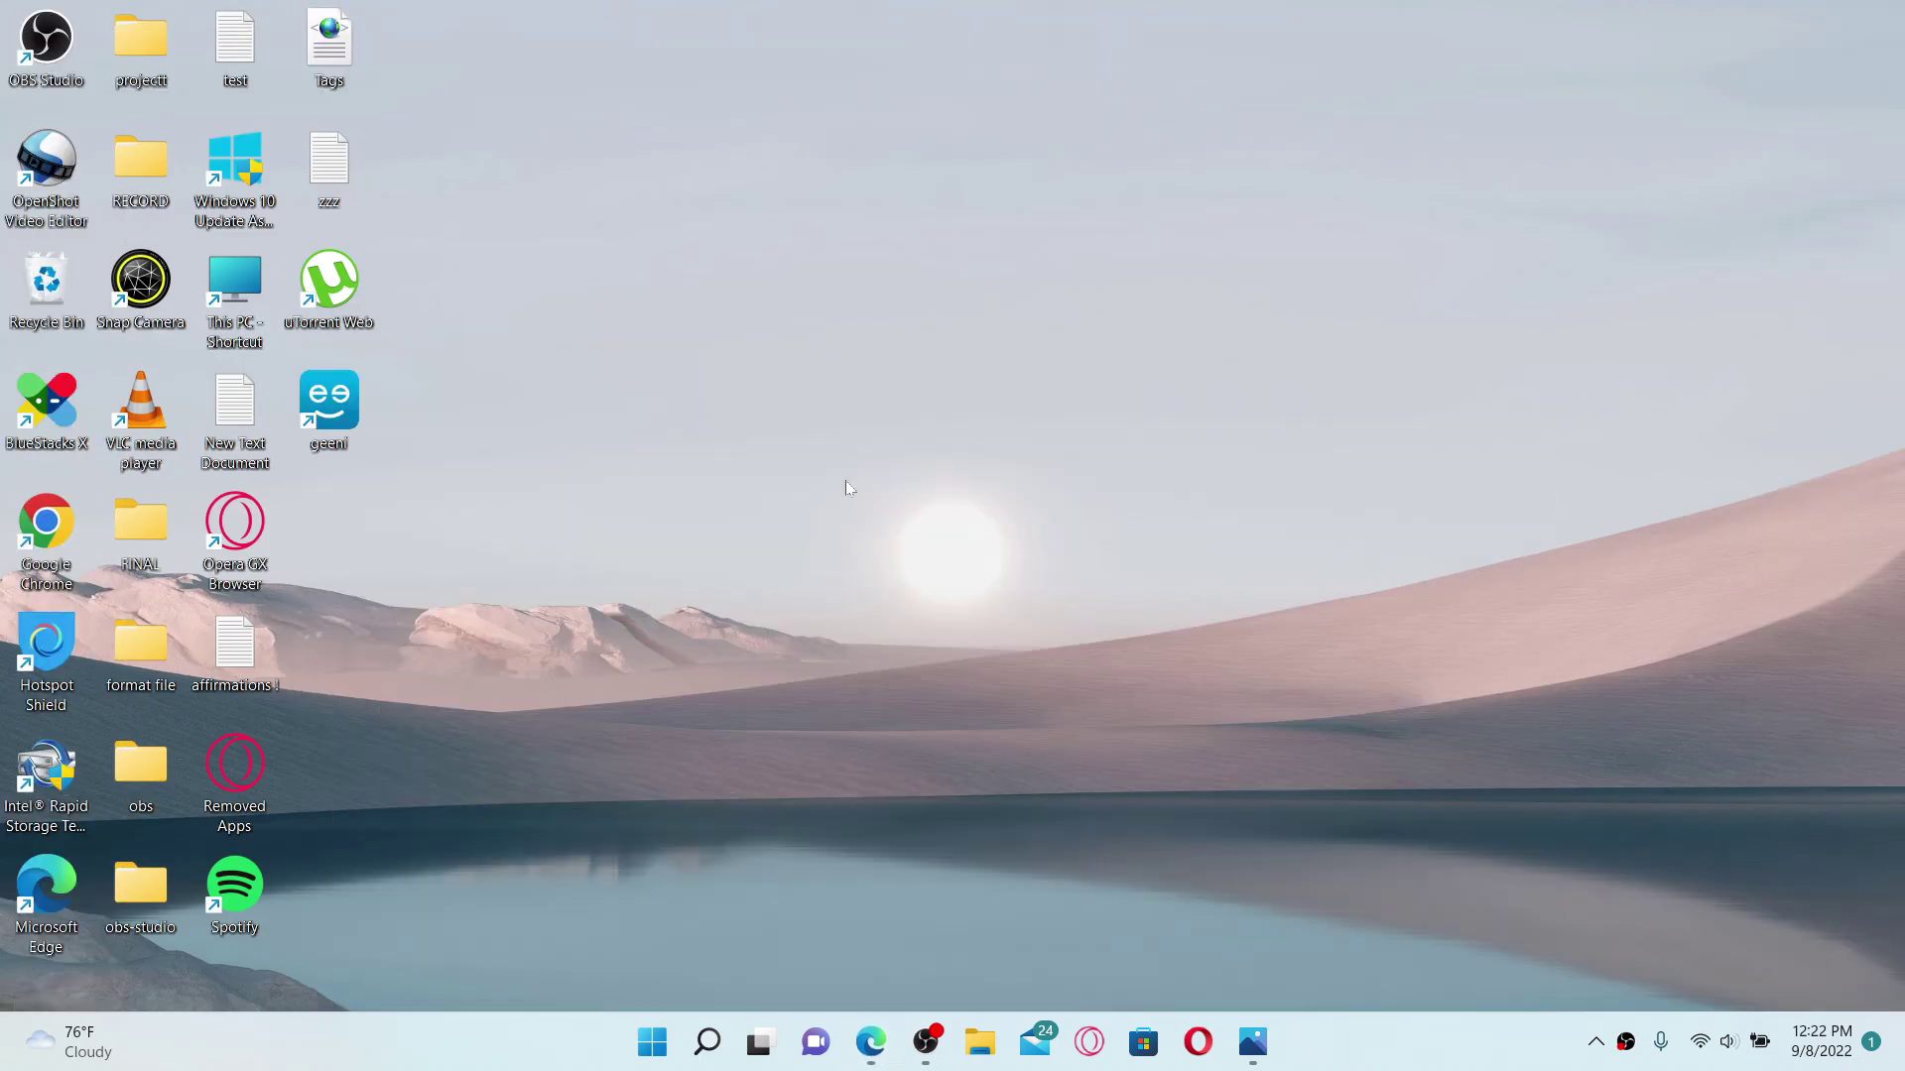